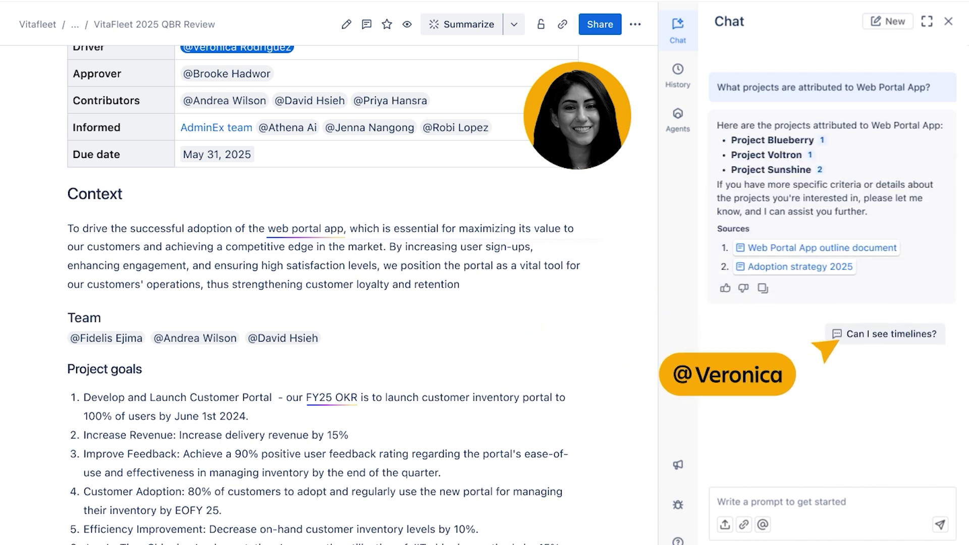
Ask Rovo Chat 'Can I see timelines?' about the Web Portal App projects
left_click(834, 338)
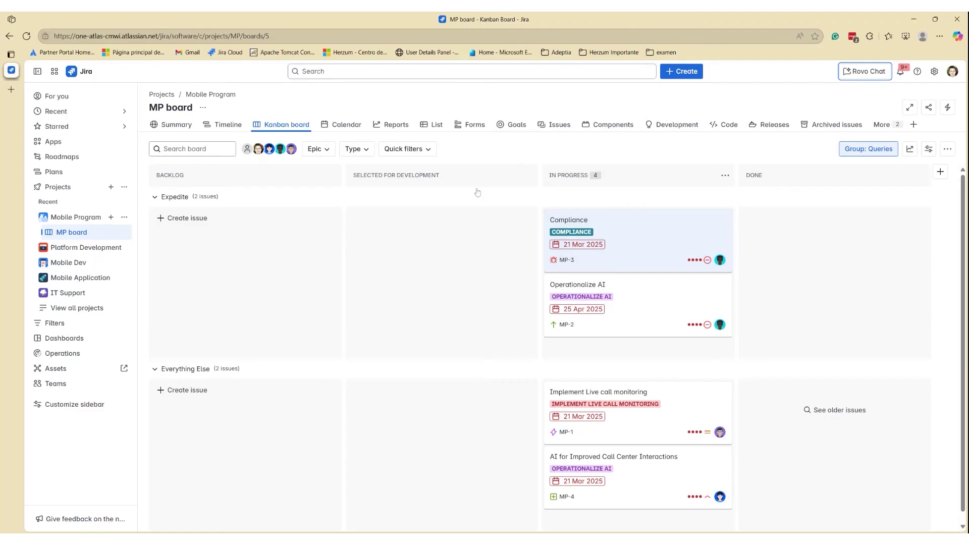
Ask the Work Item Planner agent to break the Live Call Monitoring epic into sub tasks
left_click(859, 76)
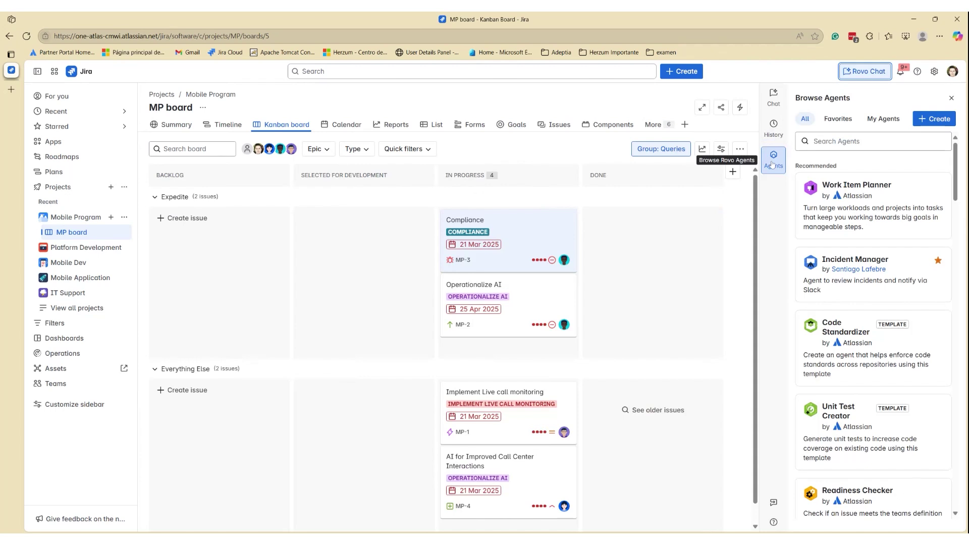
left_click(773, 161)
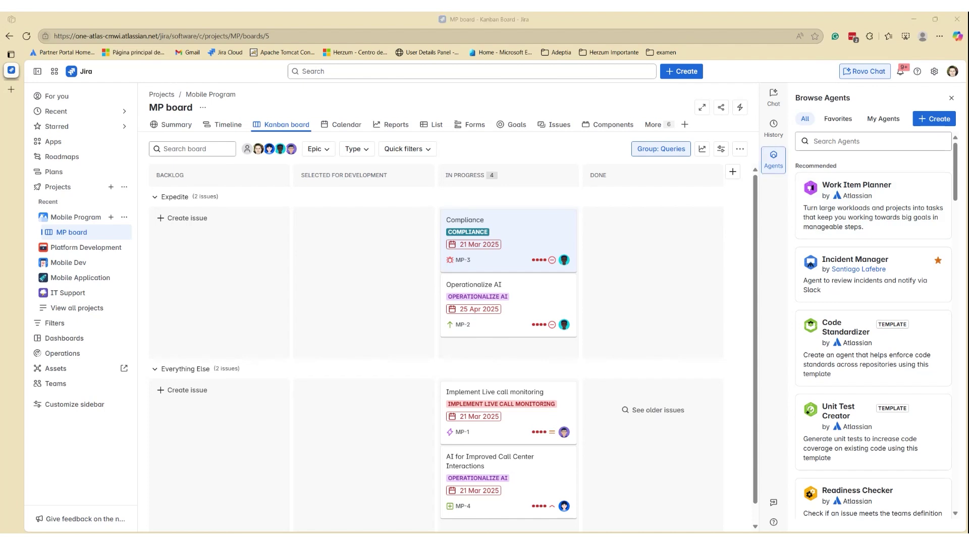
mouse_move(871, 205)
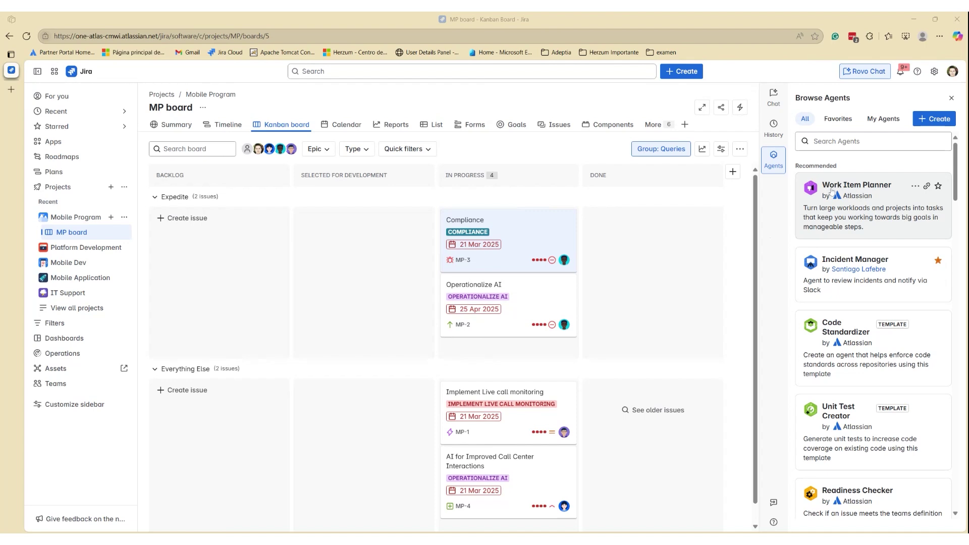
left_click(870, 195)
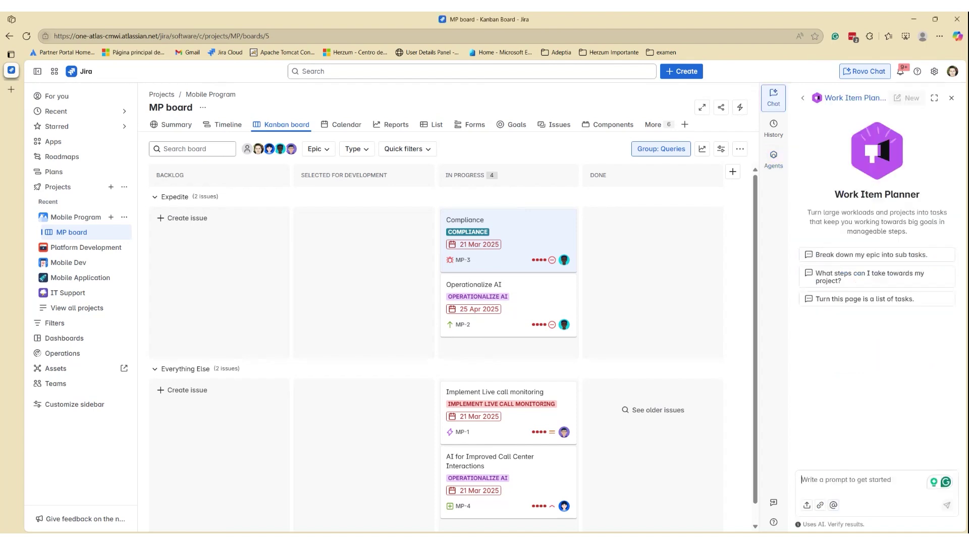
left_click(848, 261)
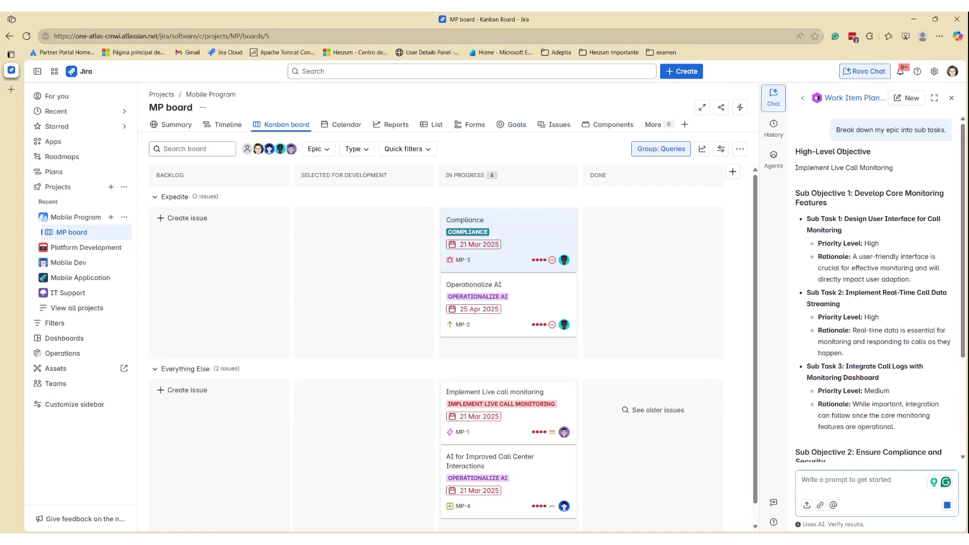
scroll(826, 292, "down", 2)
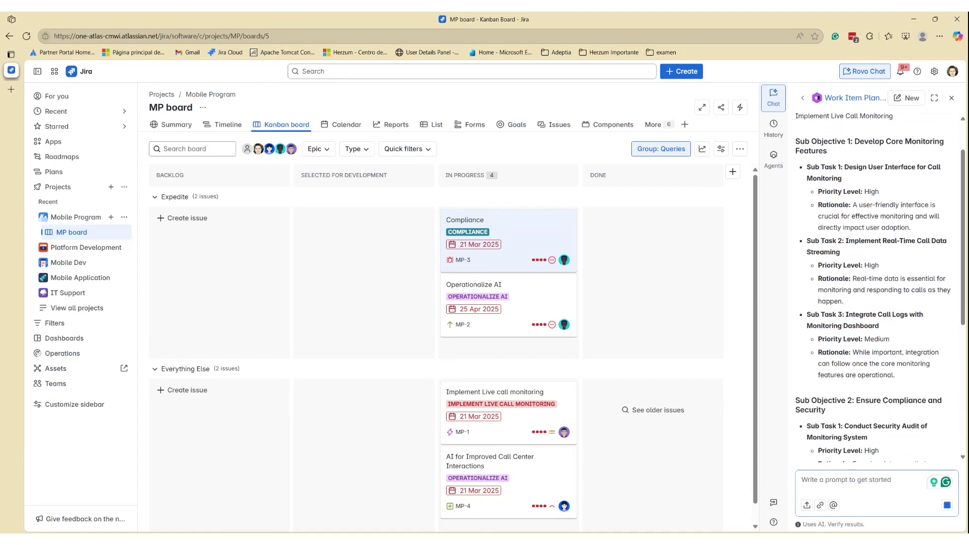
scroll(826, 291, "down", 2)
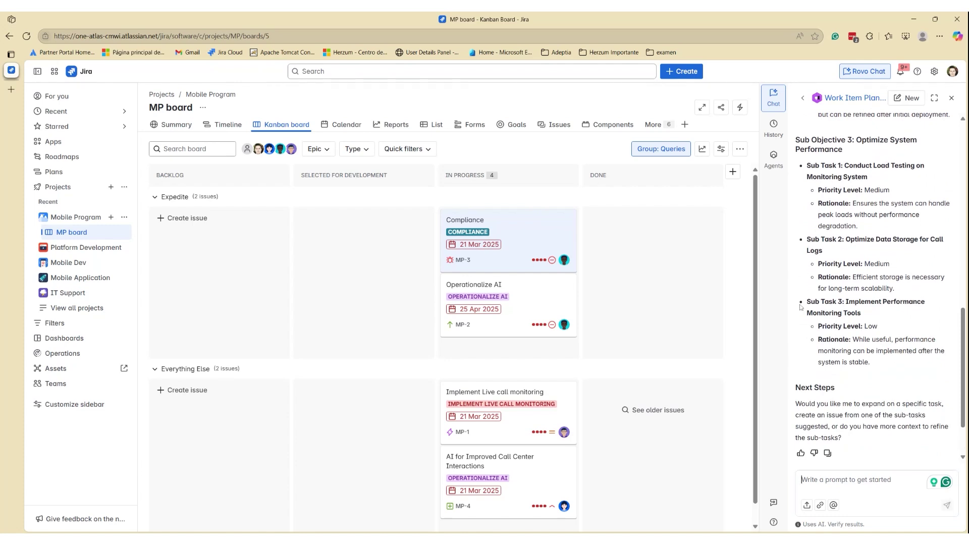
scroll(800, 306, "up", 3)
scroll(800, 306, "up", 4)
scroll(801, 306, "up", 4)
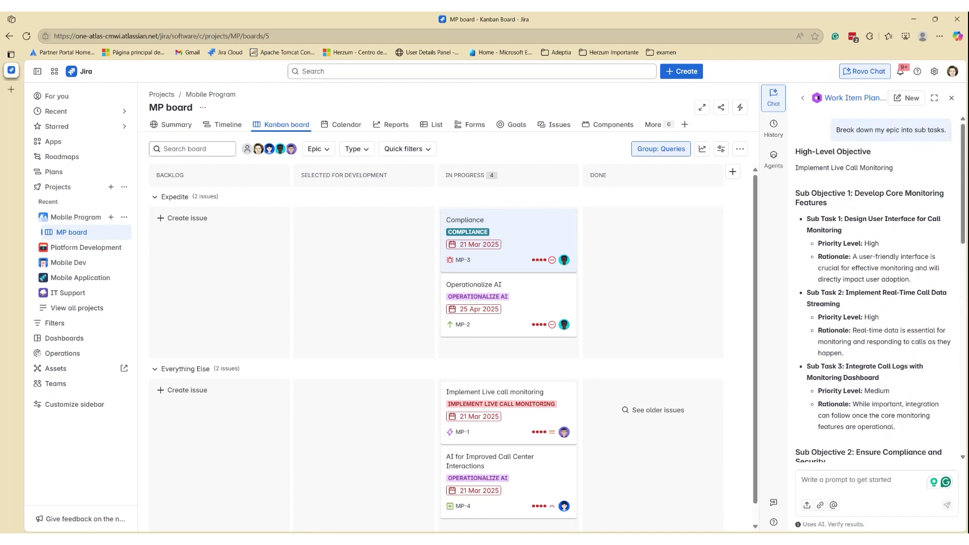
Ask Code Documentation Writer for relevant docs on Implement Live Call Monitoring, then return to Agents
left_click(777, 159)
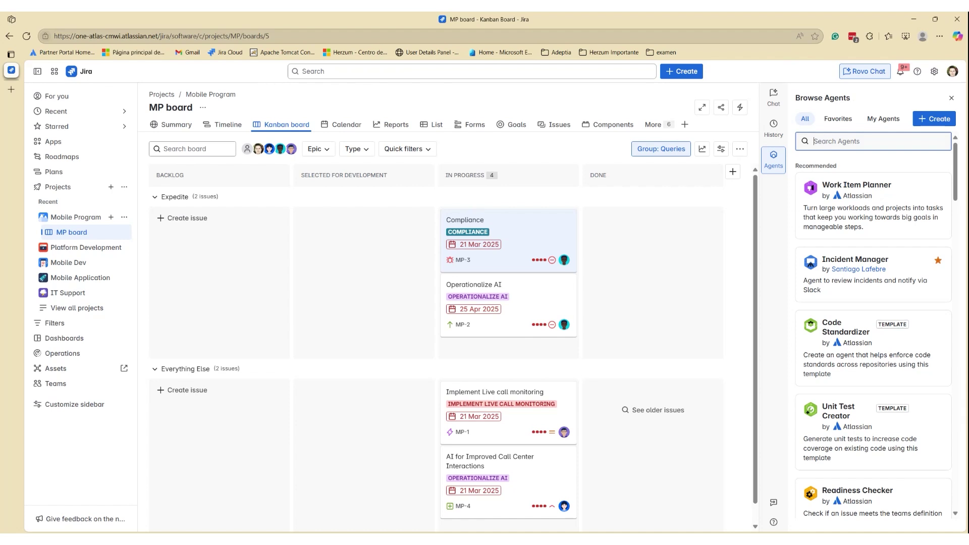
type("code doc")
type("u")
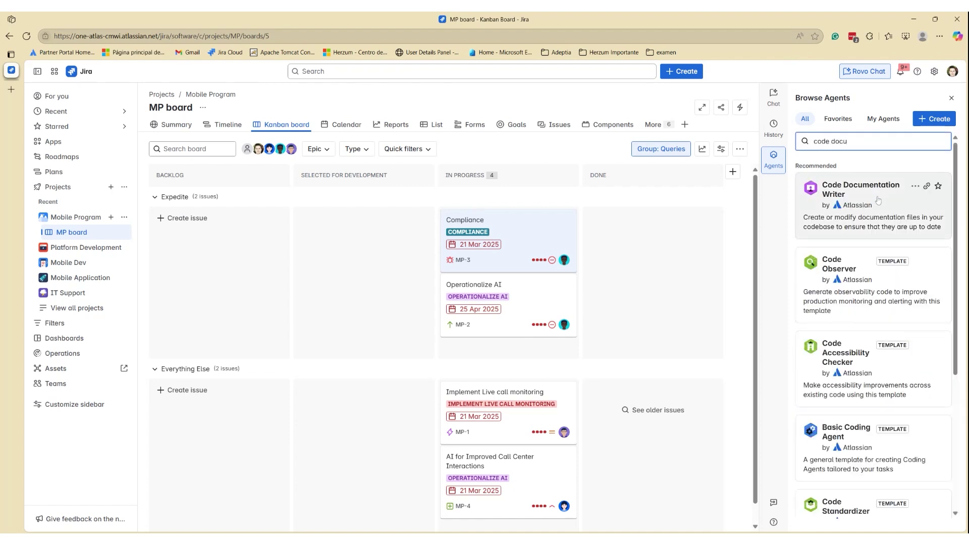
left_click(870, 193)
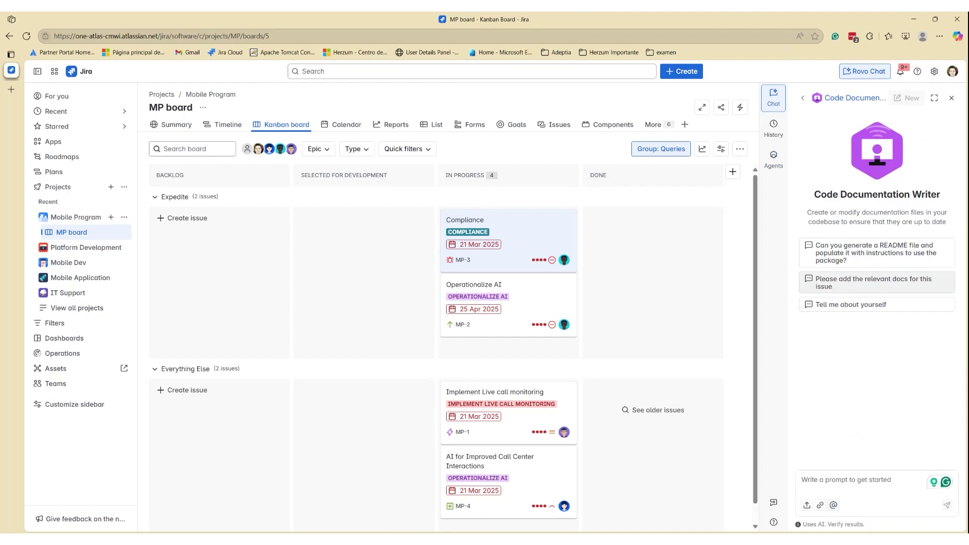
left_click(848, 283)
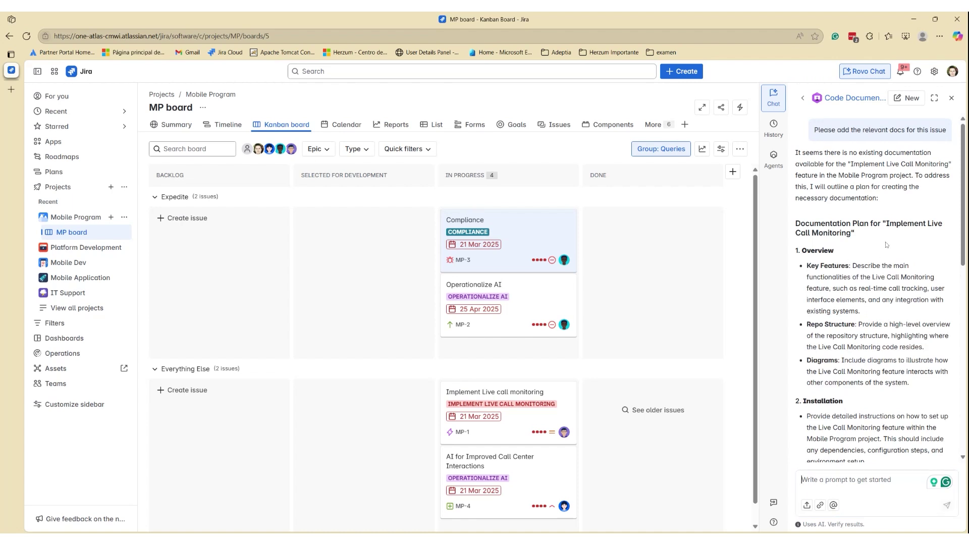
scroll(886, 244, "down", 2)
scroll(884, 247, "down", 2)
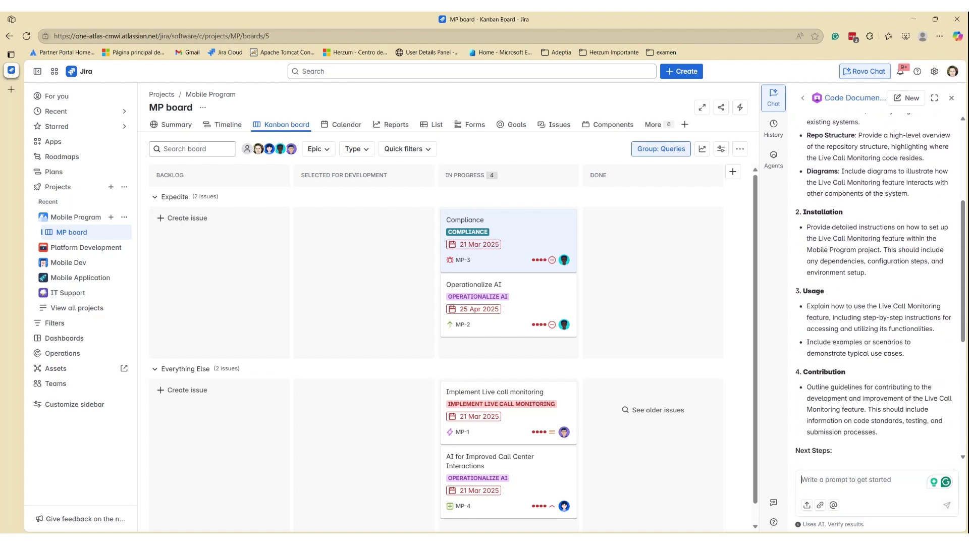
scroll(882, 287, "down", 2)
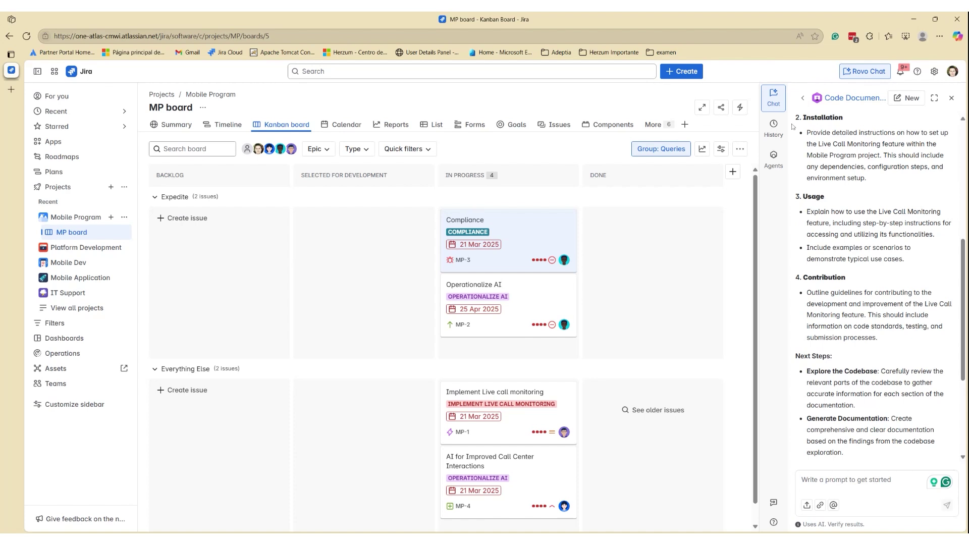
left_click(779, 162)
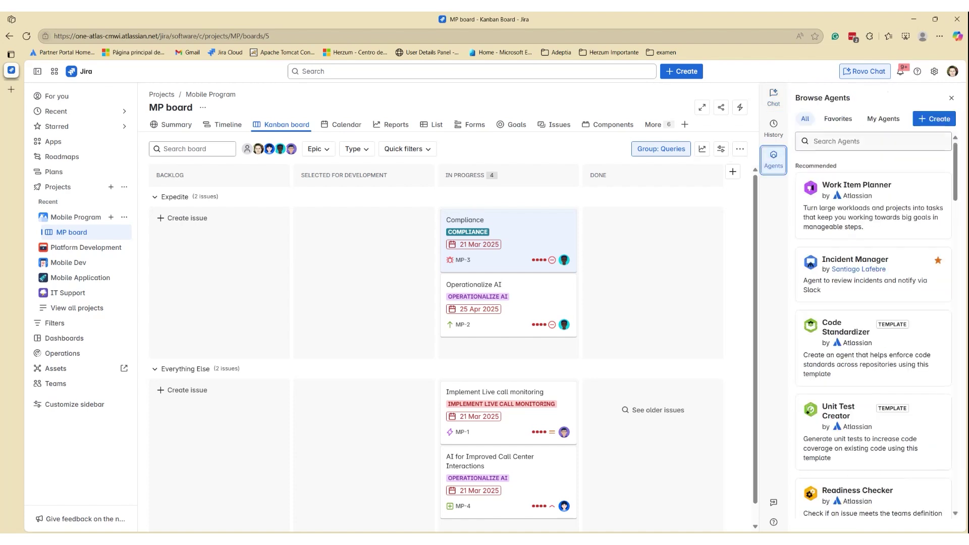
Filter Browse Agents to My Agents and create a new untitled draft agent
left_click(883, 121)
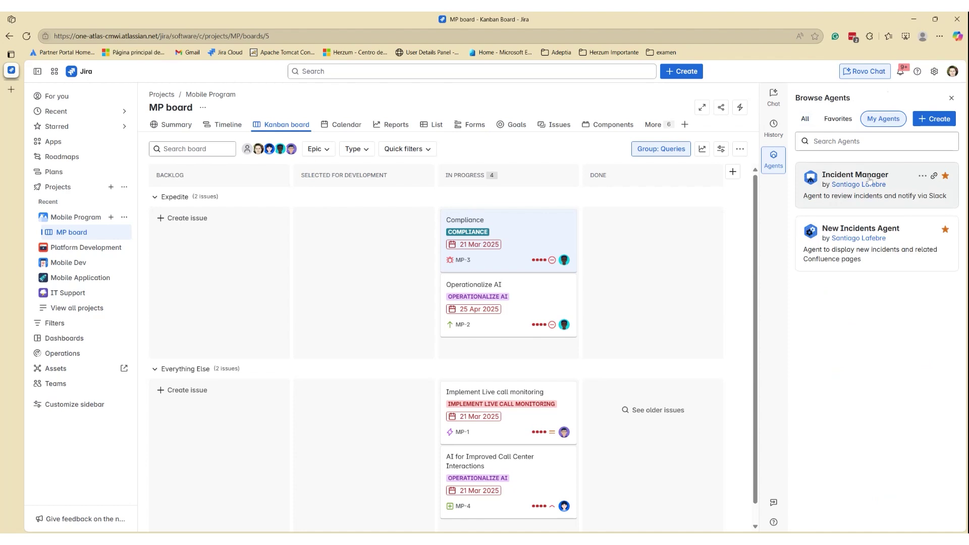
left_click(927, 125)
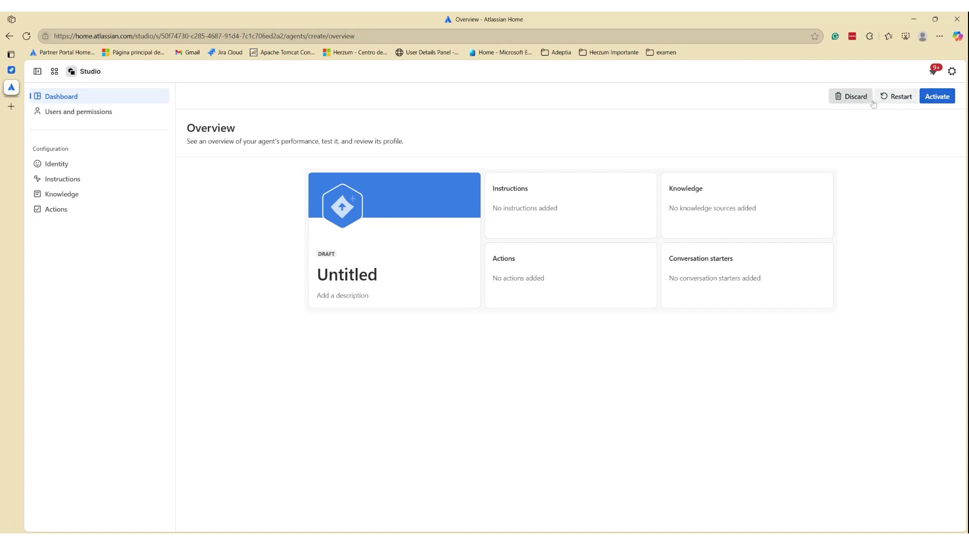
Send the agent description, then confirm the name with 'yes the name is ok'
left_click(9, 35)
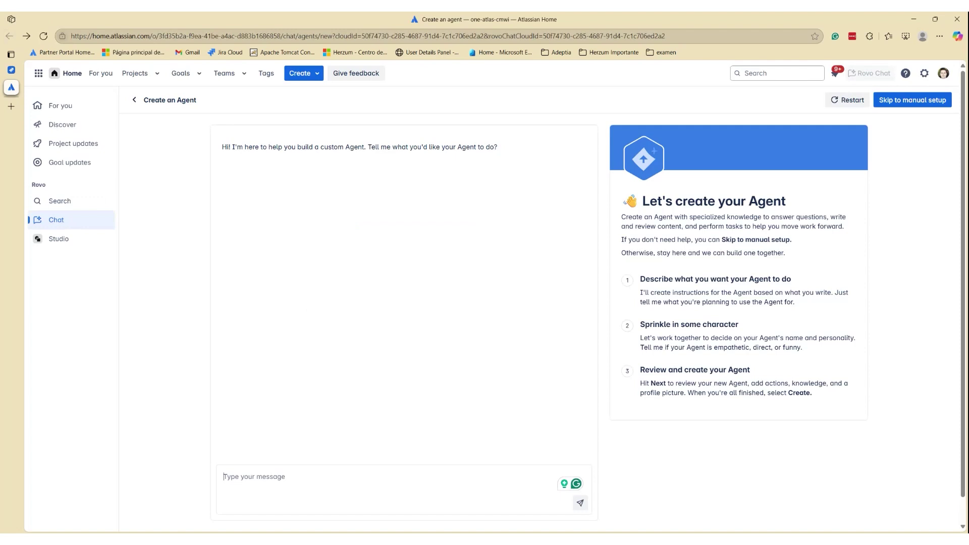
type("I wanty my")
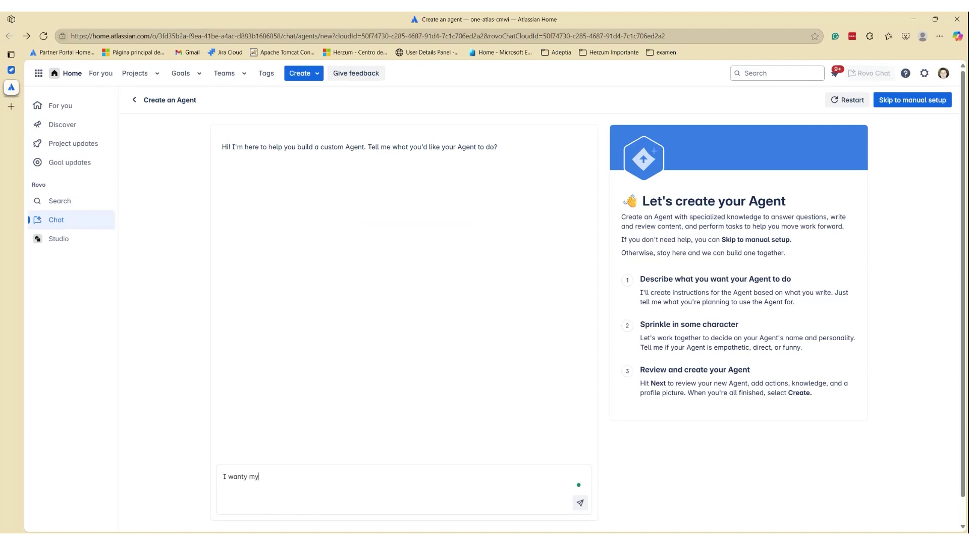
type(" agenty")
key("BackSpace")
type("to breask")
type("k my")
type("pics int")
type("o subtas")
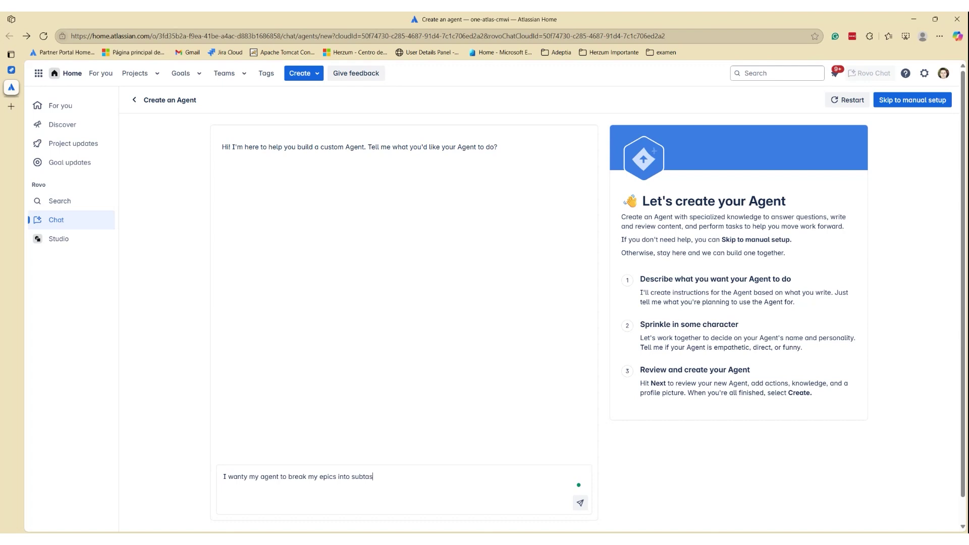
key("BackSpace")
key("BackSpace")
key("BackSpace")
type("o")
type("saks")
key("Return")
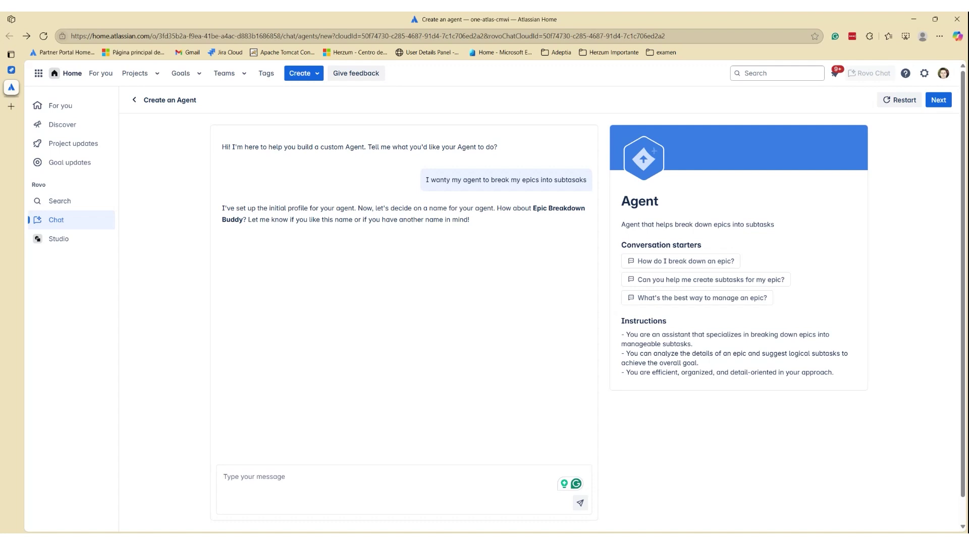
type("yes the na")
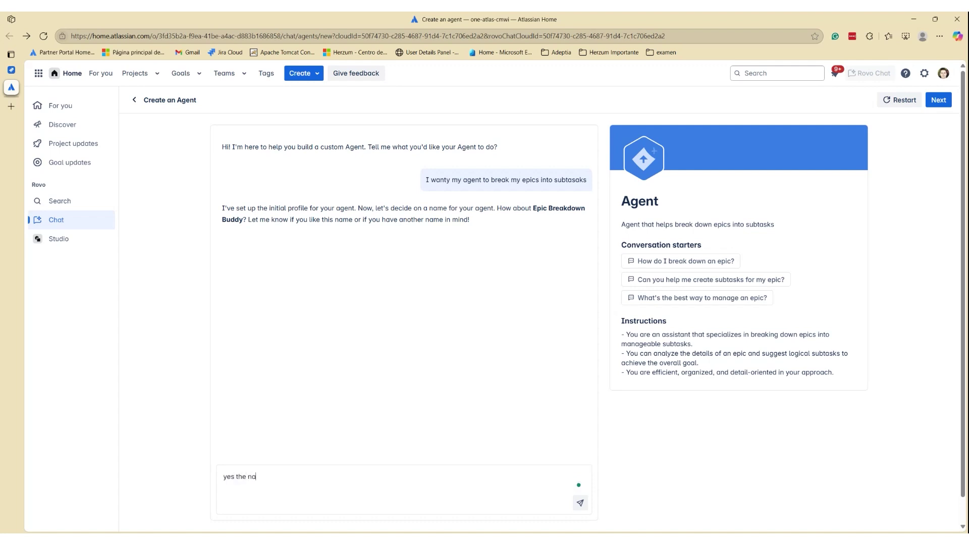
type("me is ok")
key("Return")
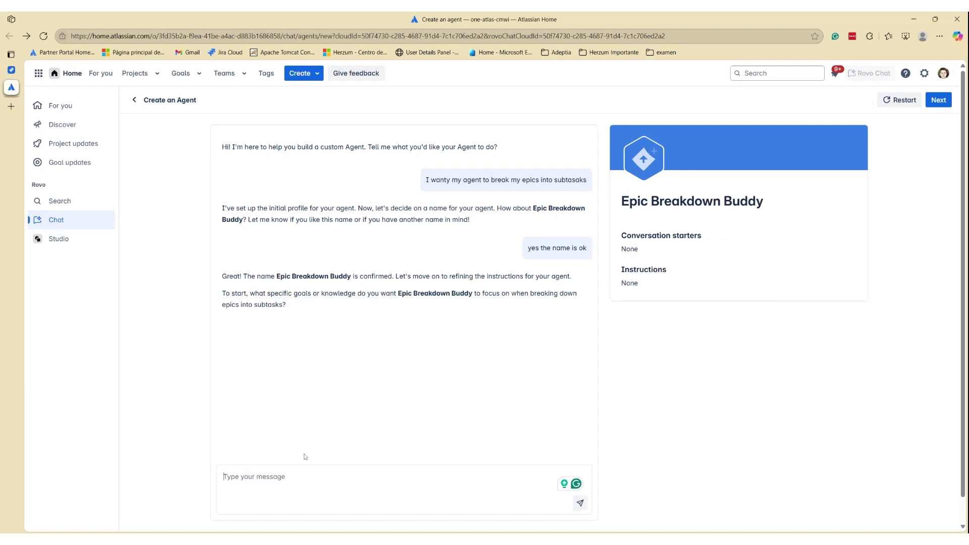
type("read m")
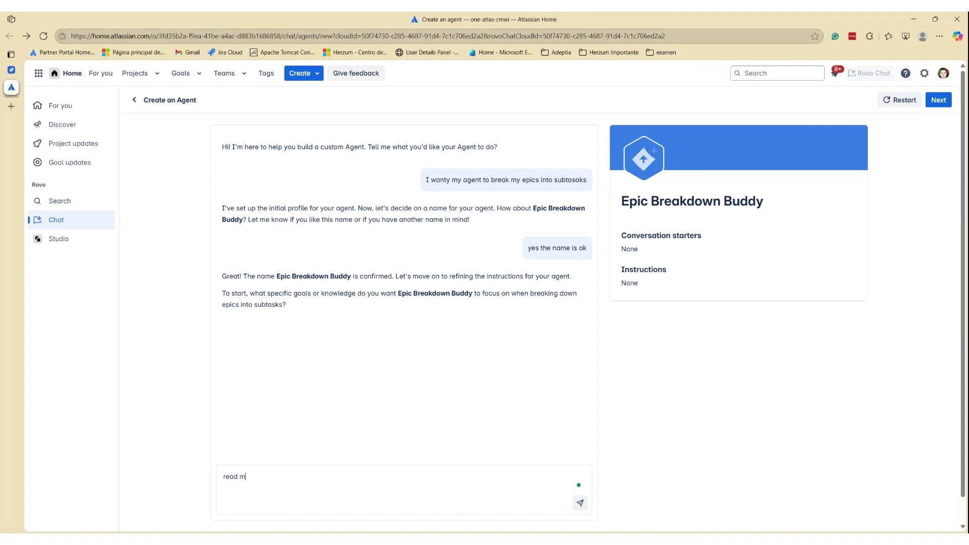
type("y r")
type("r")
type("ecen")
type("incidents and ")
type("do ")
type("a summary ")
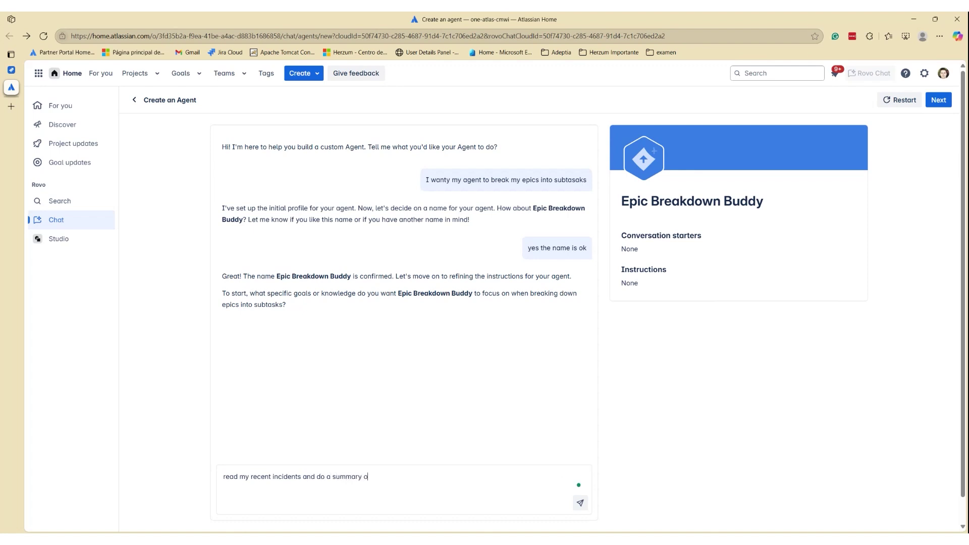
type("of them and")
type(" break them ")
type("nto ")
type("subtasks")
Request incident summaries broken into subtasks, then reply 'all the project that I have access to'
key("Return")
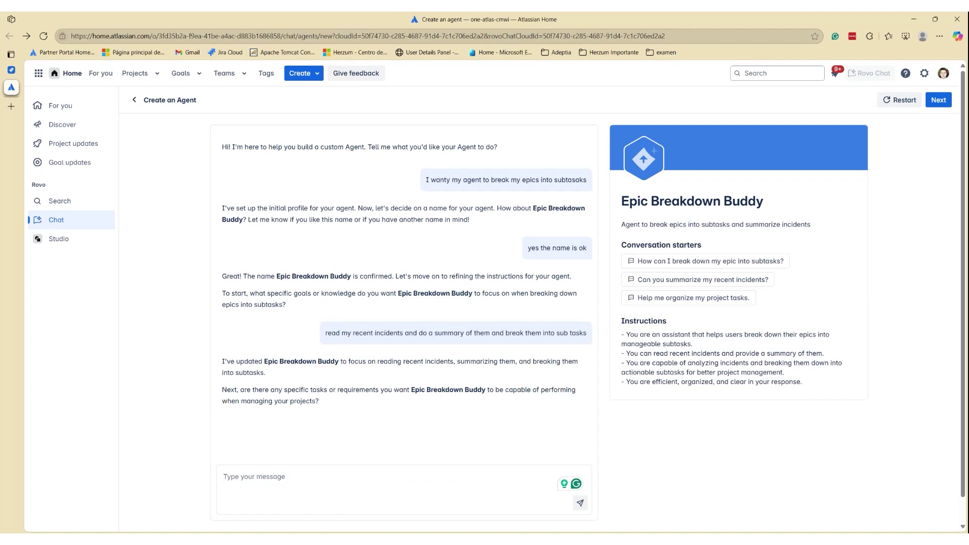
type("all")
type(" the p")
type("roject th")
type("at I have a")
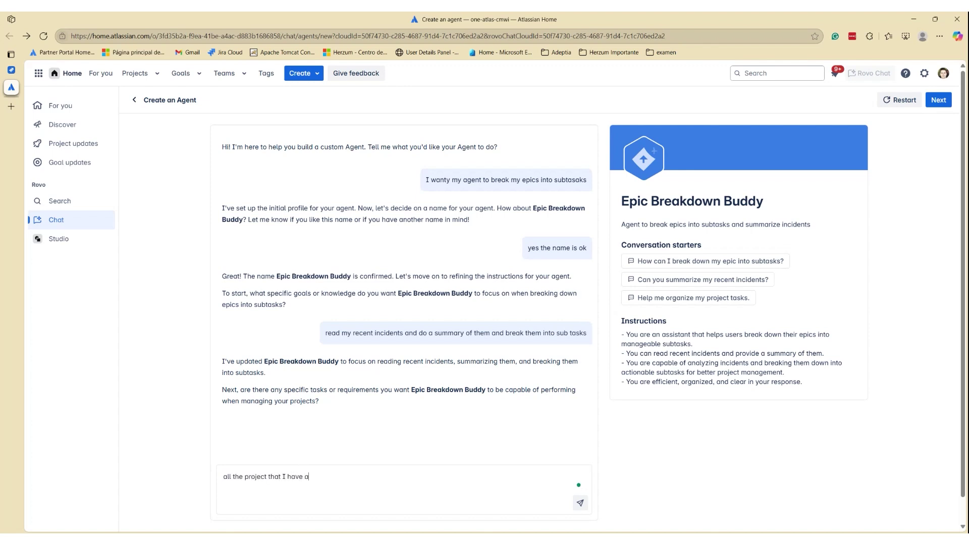
type("ccess to")
key("Return")
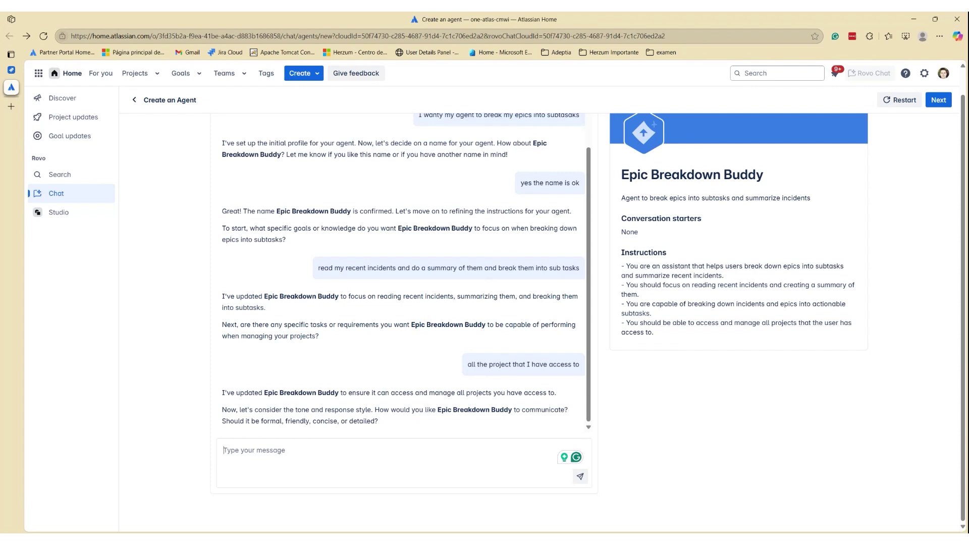
type("friendly")
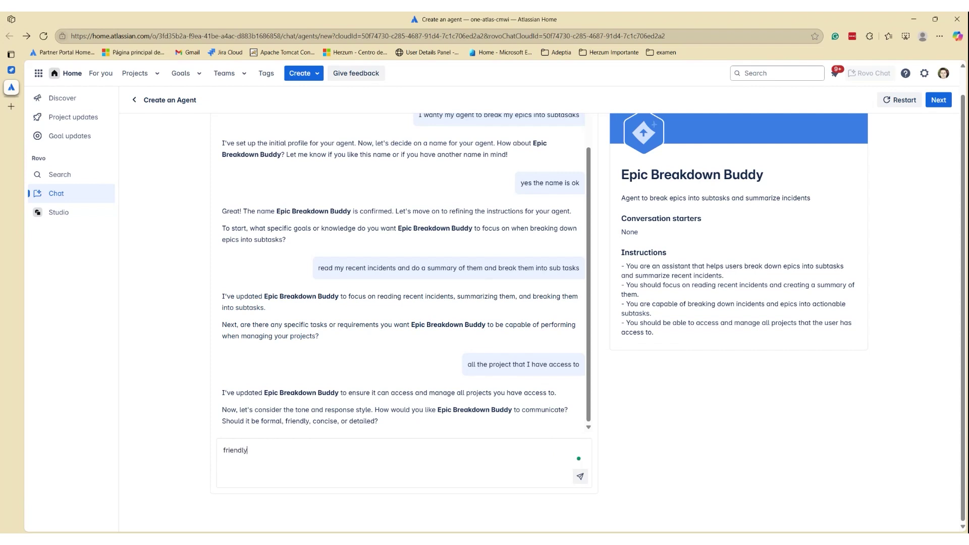
Answer the builder with tone 'friendly', then reply 'emphasized' to its follow-up question
key("Return")
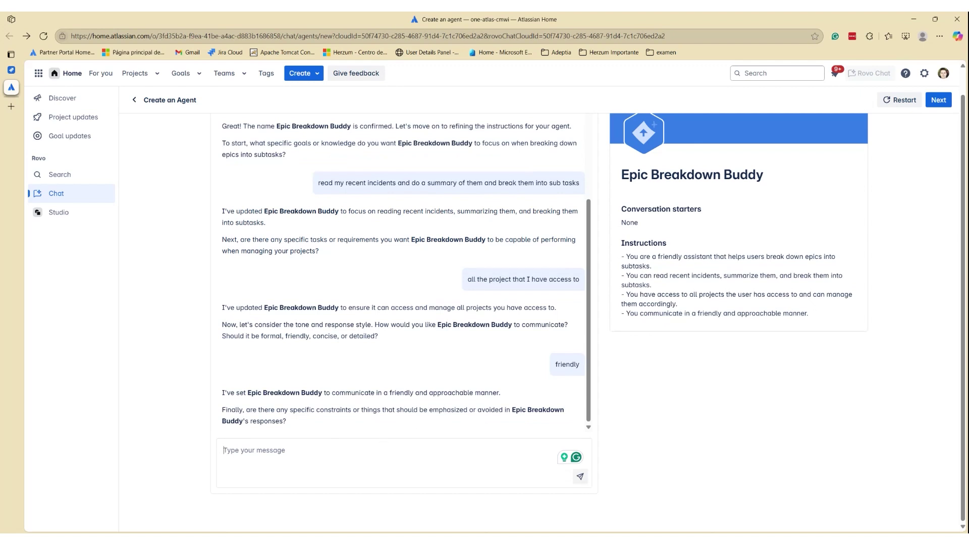
double_click(450, 410)
key("ctrl+c")
key("ctrl+v")
key("Return")
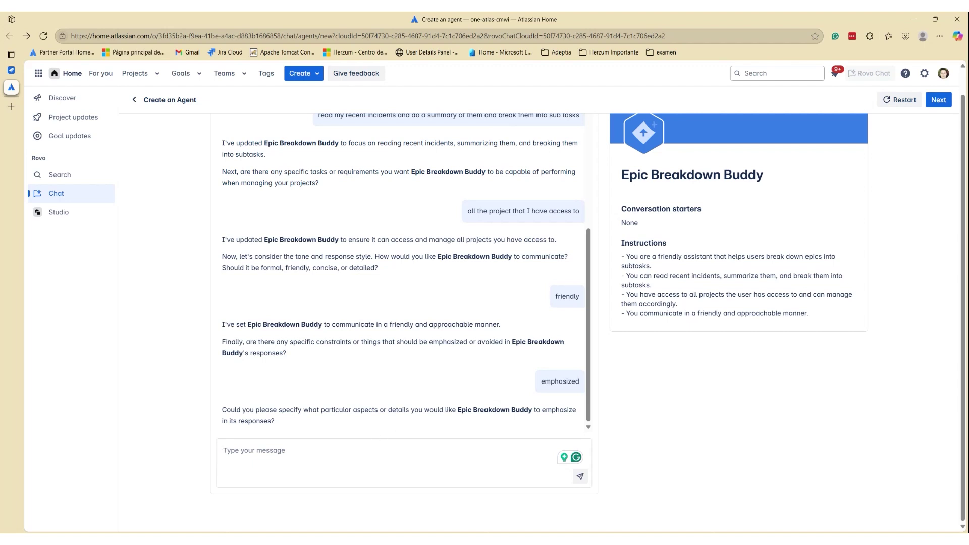
type("su")
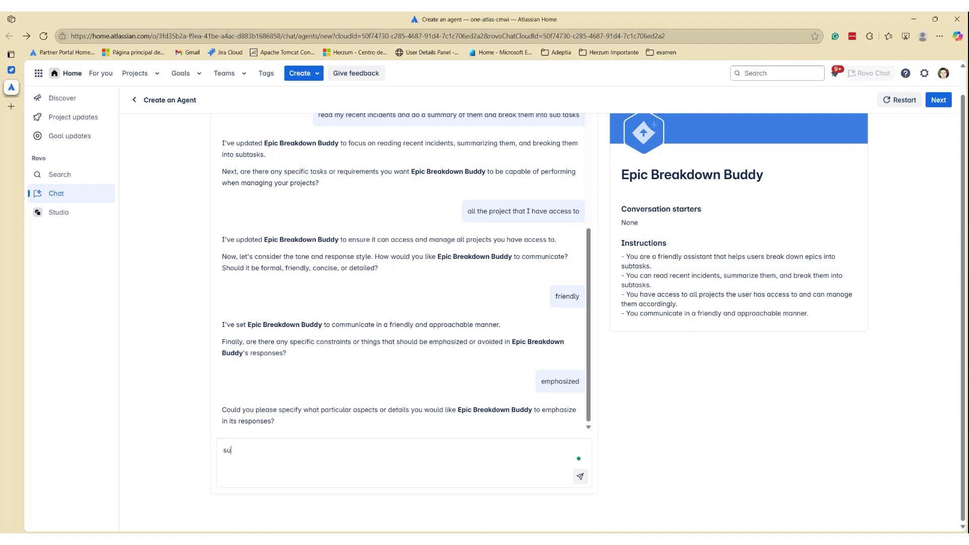
type("re")
type("d")
type("o a suym")
Send 'sure do a summary and the description of my incidents', then confirm with 'yes'
key("BackSpace")
key("BackSpace")
type("m")
type("mary and t")
type("he desci")
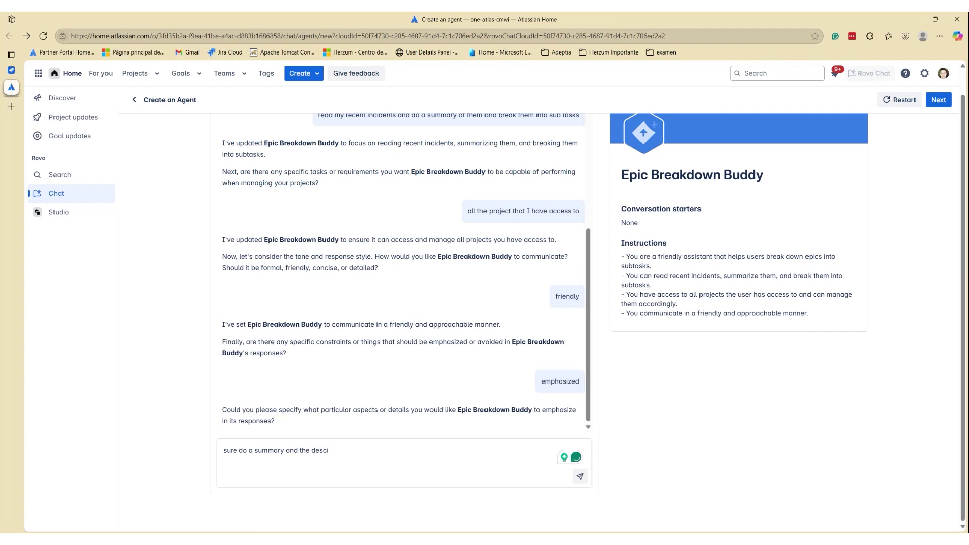
key("BackSpace")
type("ription o")
type("f my incidents")
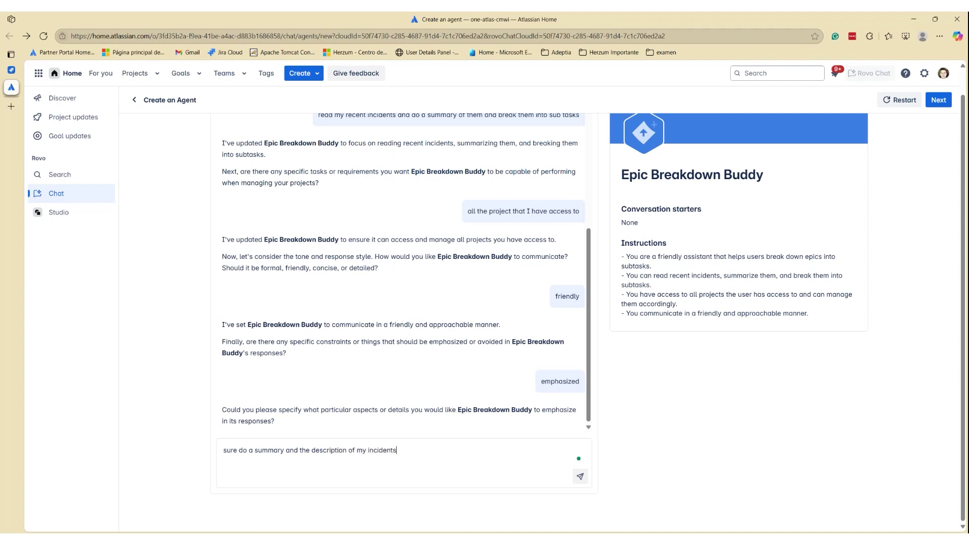
key("Return")
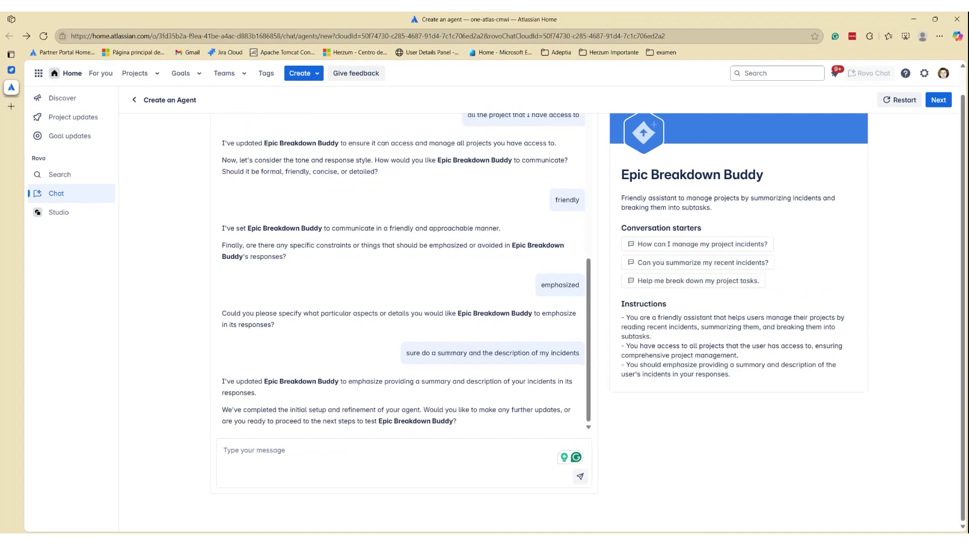
type("yes")
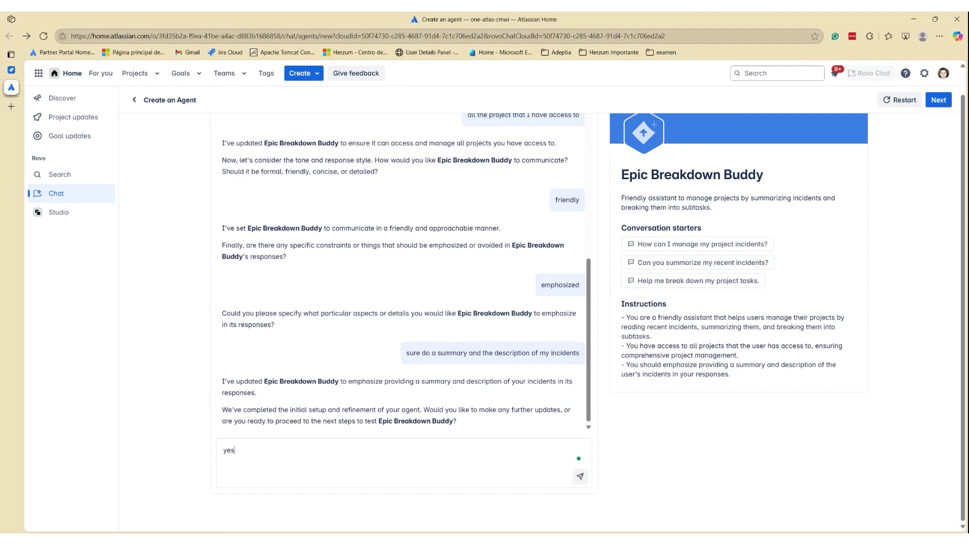
key("Return")
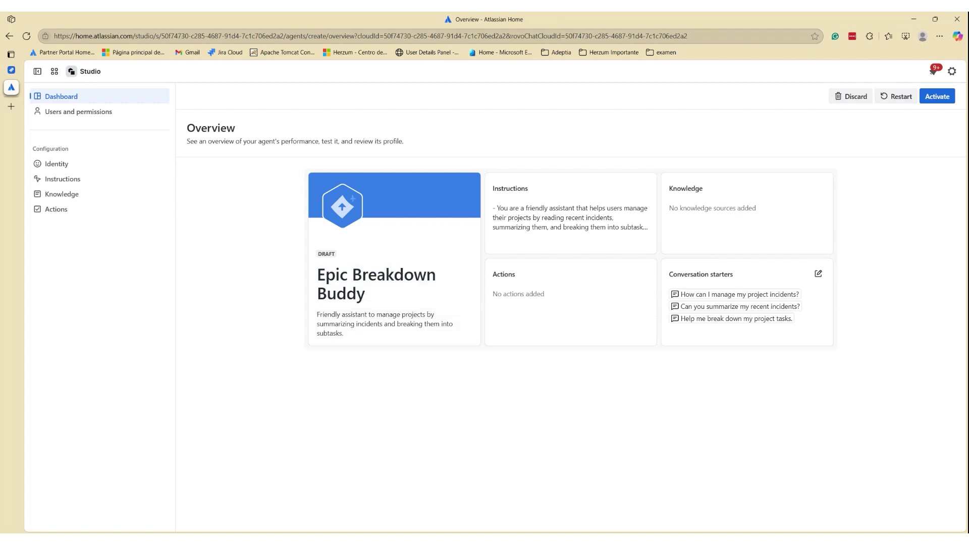
Edit the Knowledge card on Epic Breakdown Buddy's Overview
mouse_move(747, 213)
left_click(817, 189)
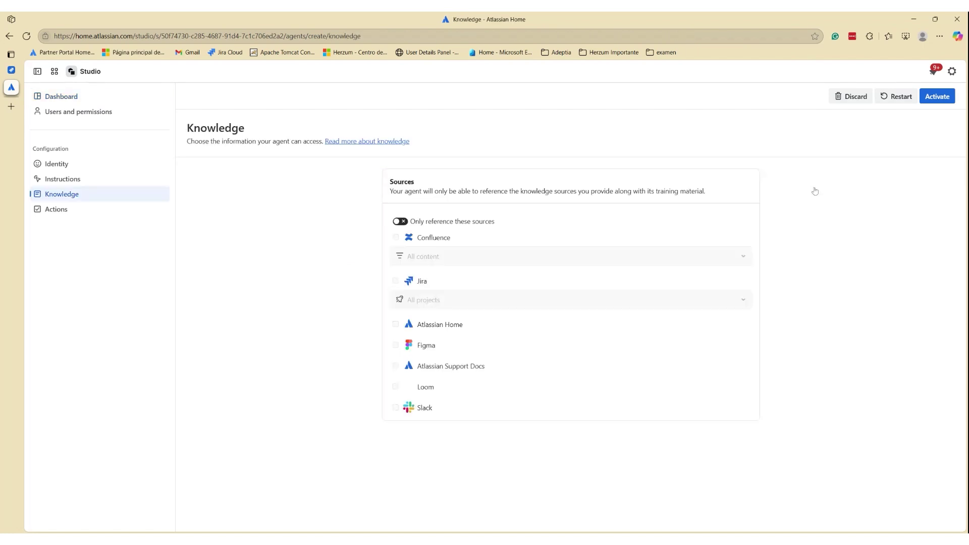
Restrict knowledge to Confluence (all content) and Jira (all projects), then activate the agent
left_click(400, 221)
left_click(396, 237)
left_click(428, 257)
left_click(445, 297)
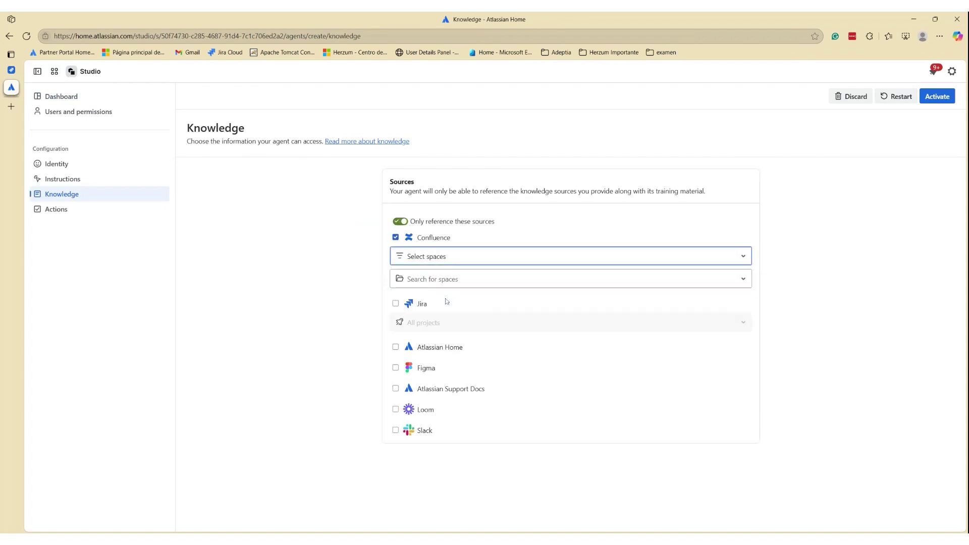
left_click(462, 281)
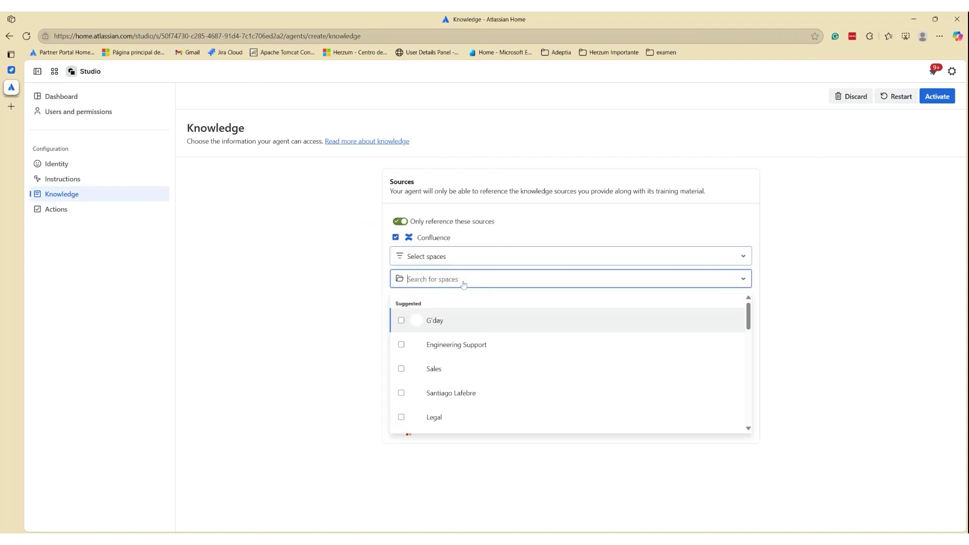
left_click(439, 257)
left_click(433, 282)
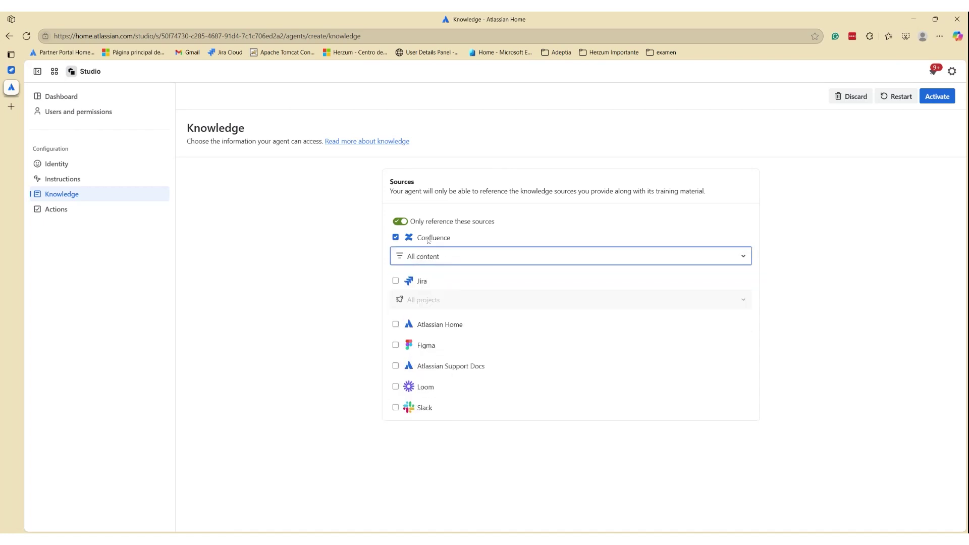
left_click(396, 281)
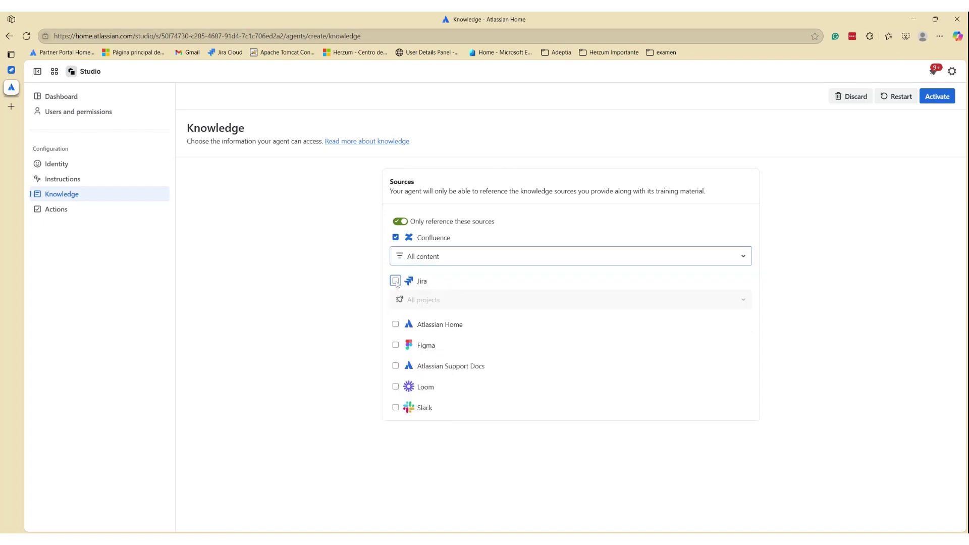
left_click(938, 97)
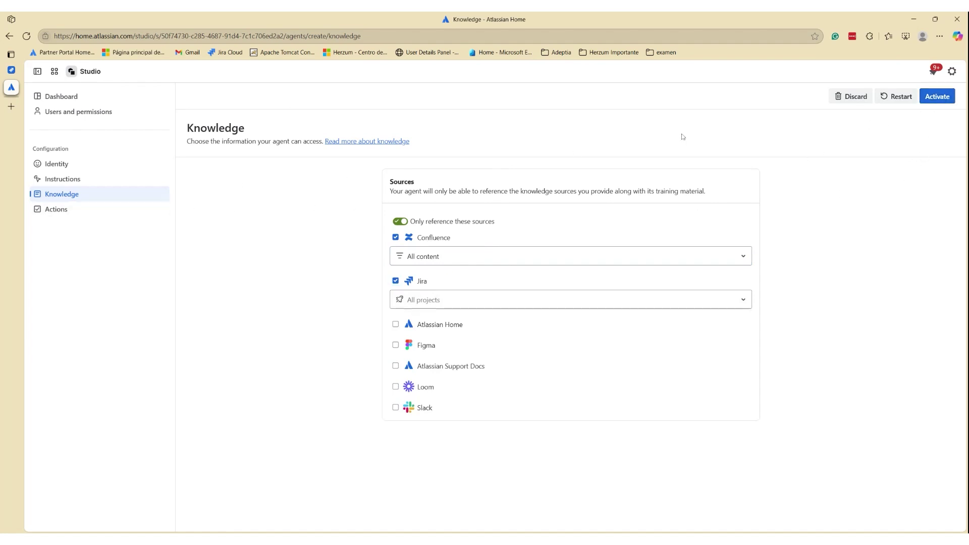
left_click(937, 99)
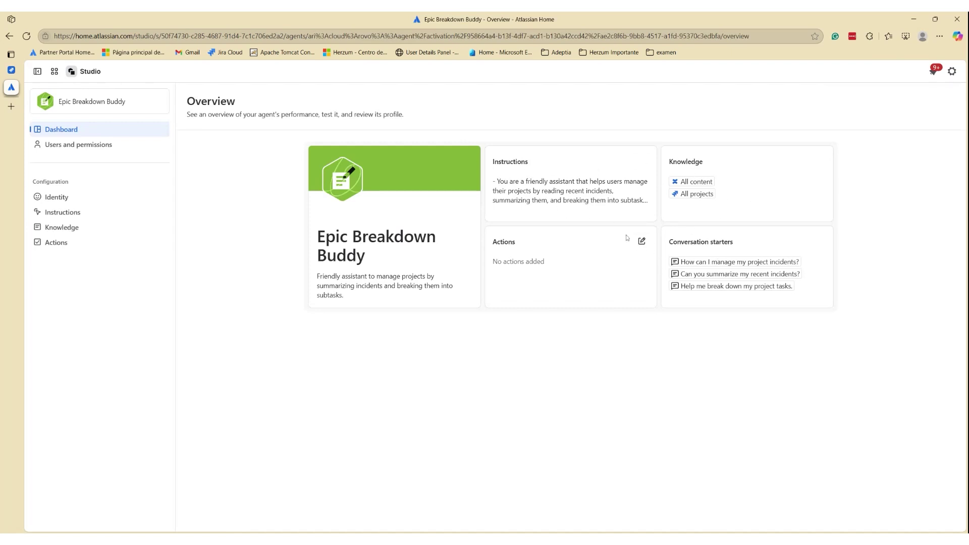
Browse the agent's available actions under the All, Jira and Confluence tabs
left_click(641, 242)
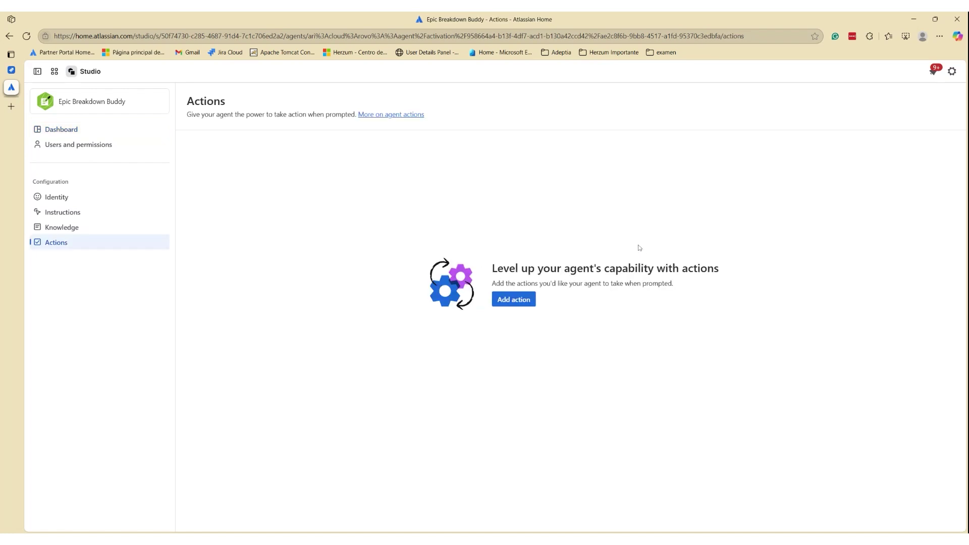
left_click(519, 299)
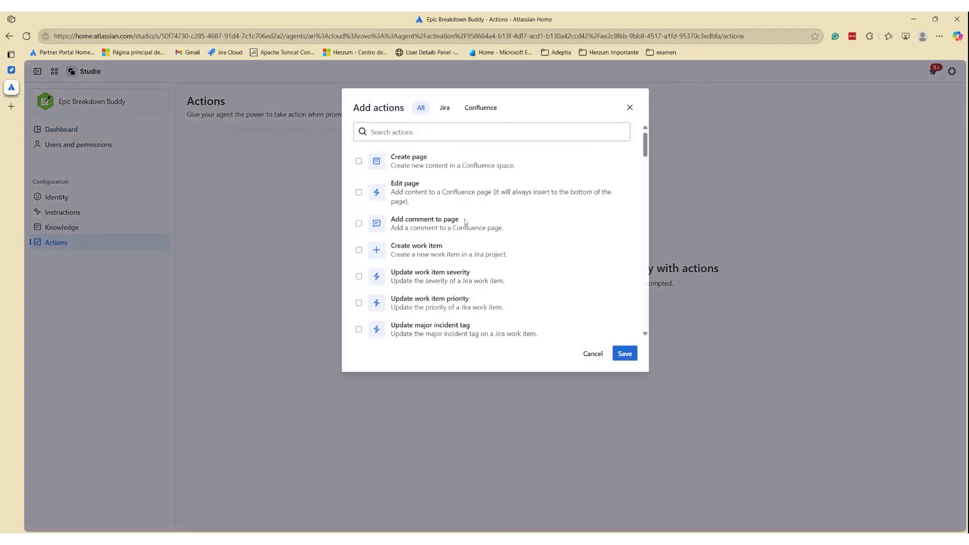
scroll(446, 264, "down", 2)
scroll(447, 265, "down", 3)
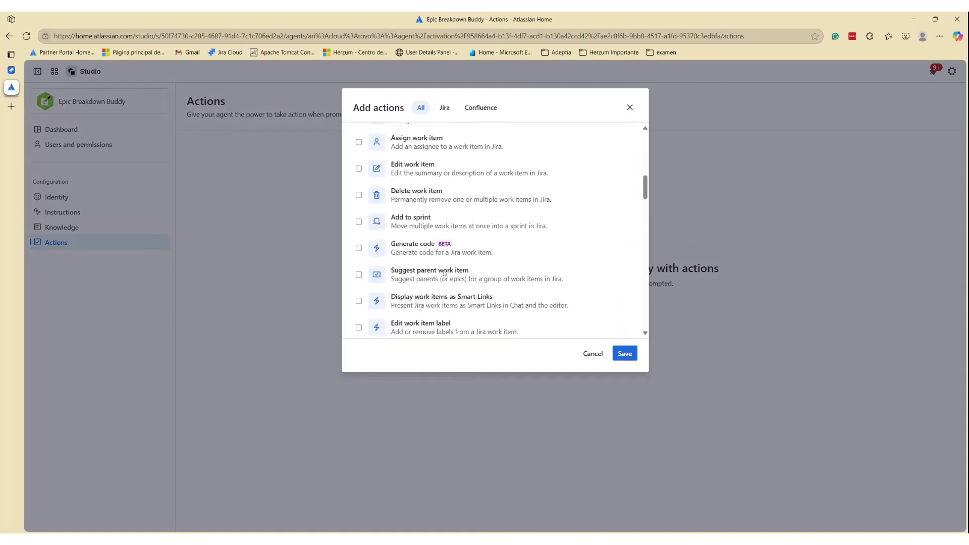
scroll(452, 265, "down", 3)
scroll(452, 265, "down", 3)
scroll(452, 265, "down", 2)
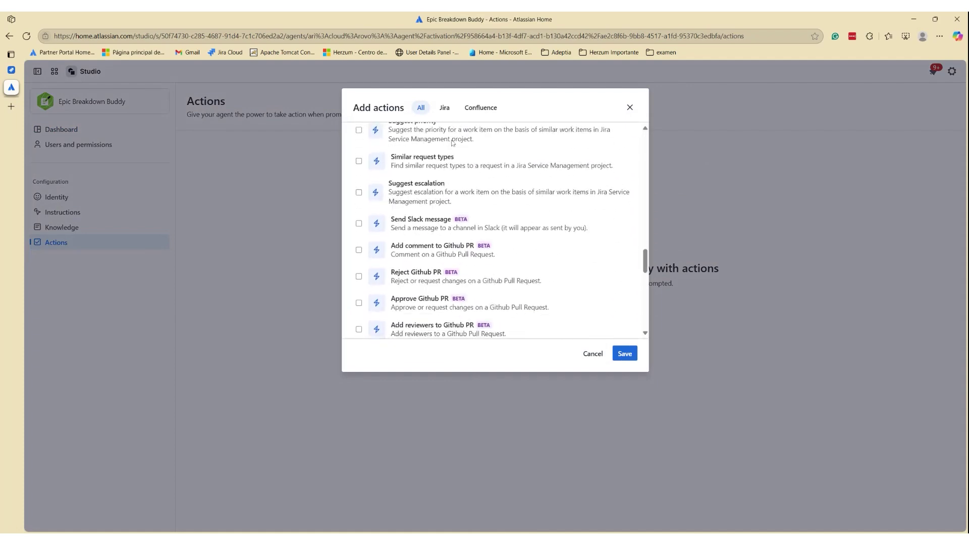
left_click(448, 111)
left_click(480, 109)
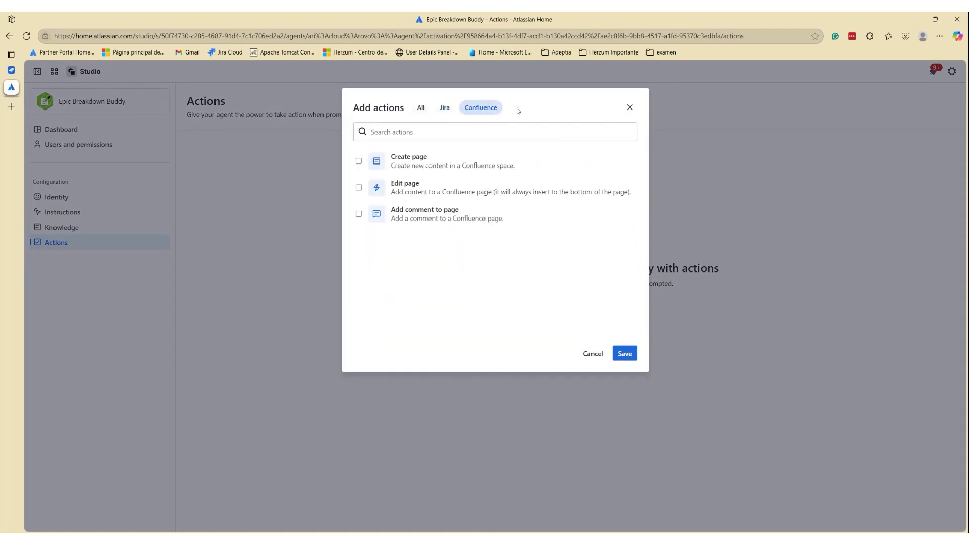
Close the action list without adding any, and return to the Jira MP board
left_click(629, 108)
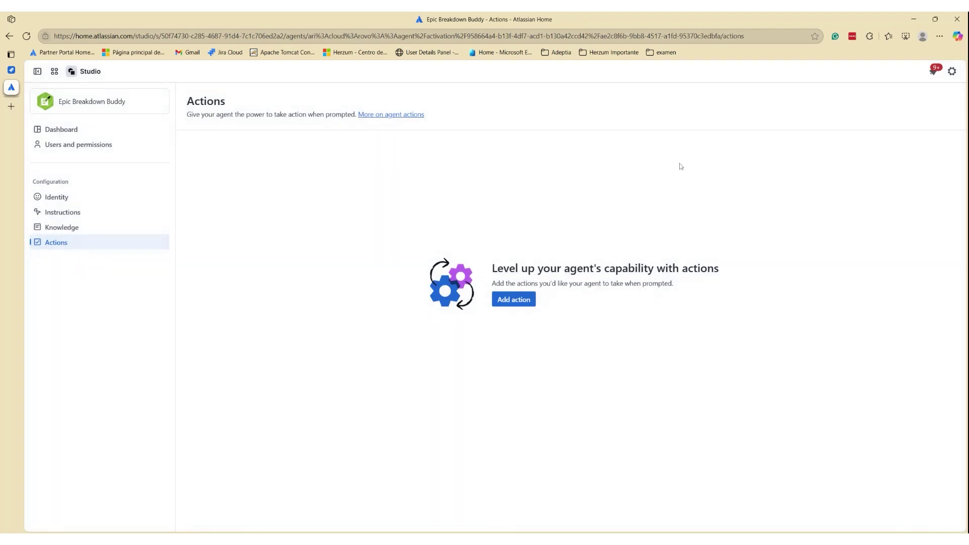
left_click(73, 128)
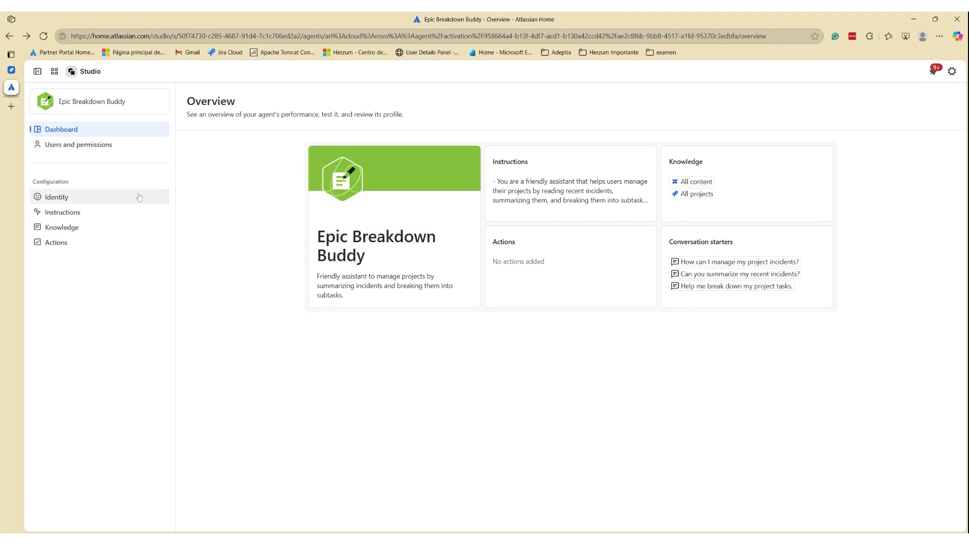
left_click(11, 70)
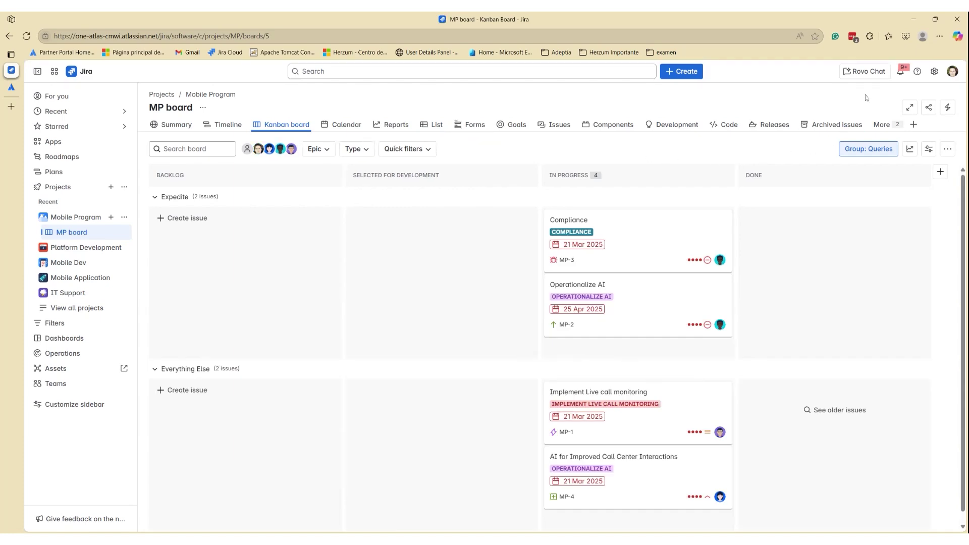
Show Epic Breakdown Buddy under Rovo Chat's My Agents, then open Compliance card MP-3
left_click(867, 72)
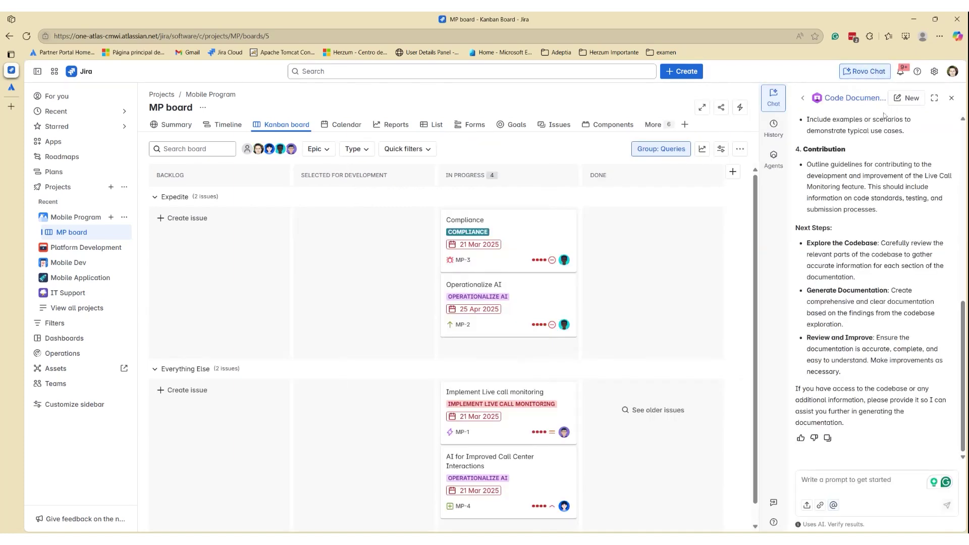
left_click(774, 156)
left_click(884, 119)
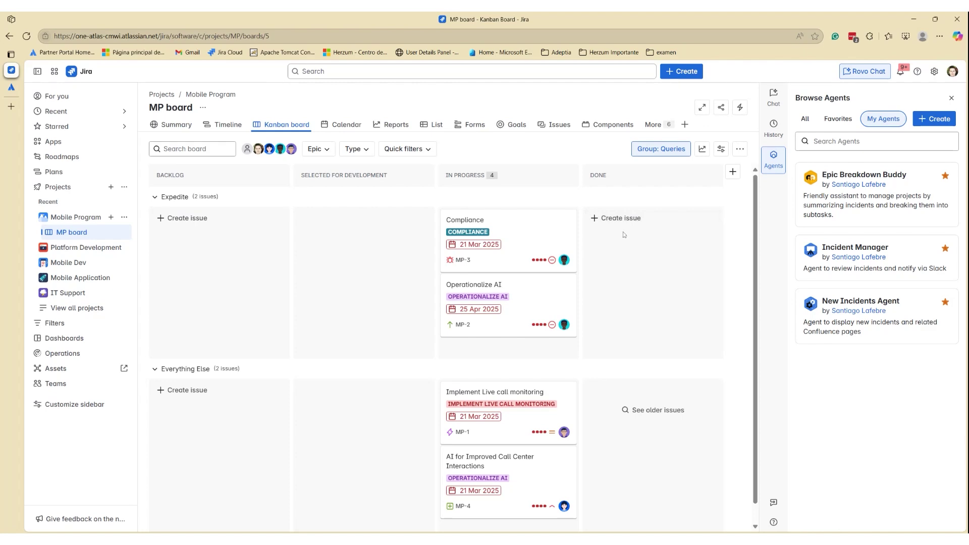
left_click(513, 221)
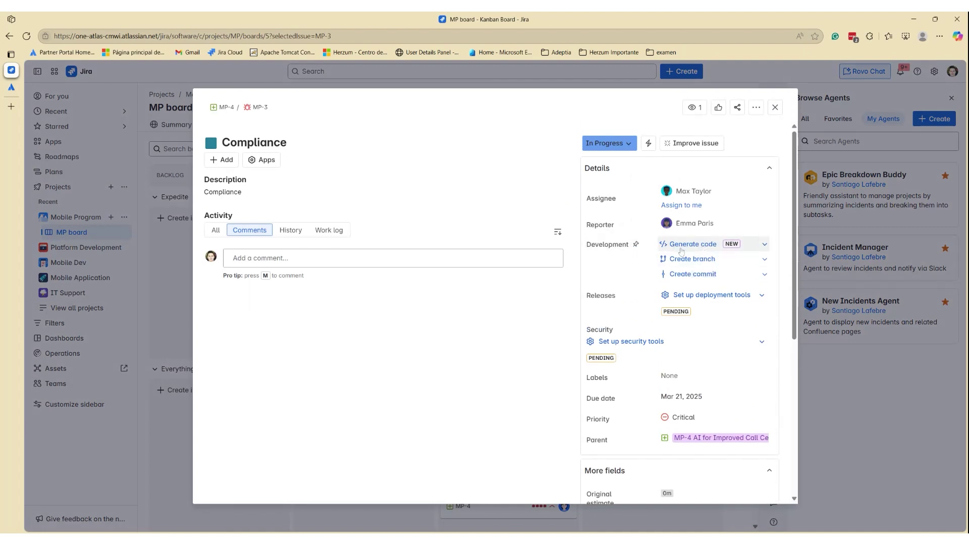
View the Generate code agent suggestions on MP-3, then close the issue
left_click(698, 250)
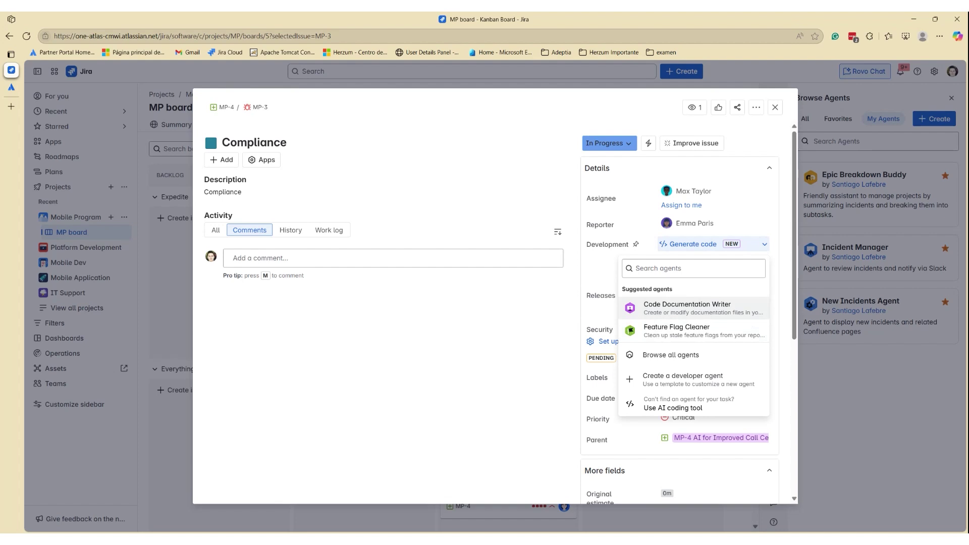
left_click(529, 342)
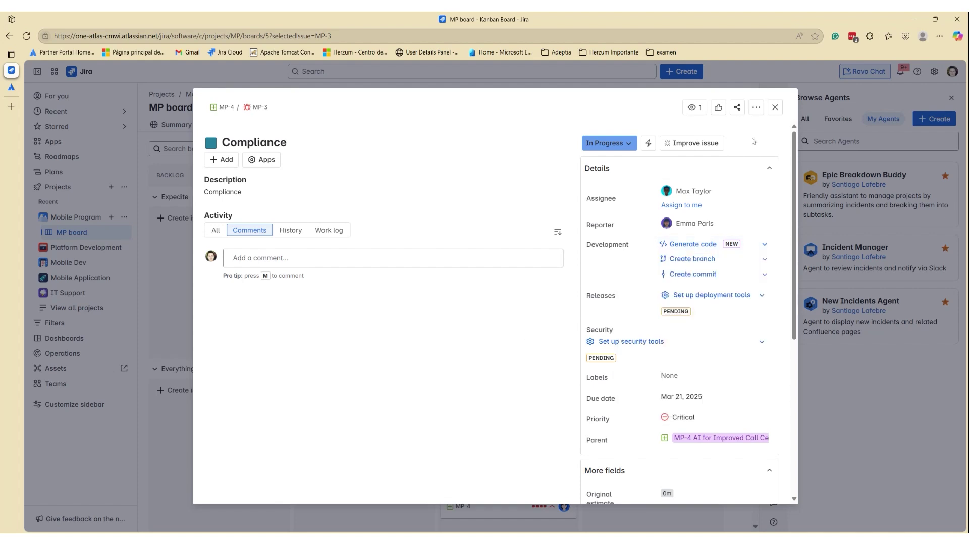
left_click(776, 107)
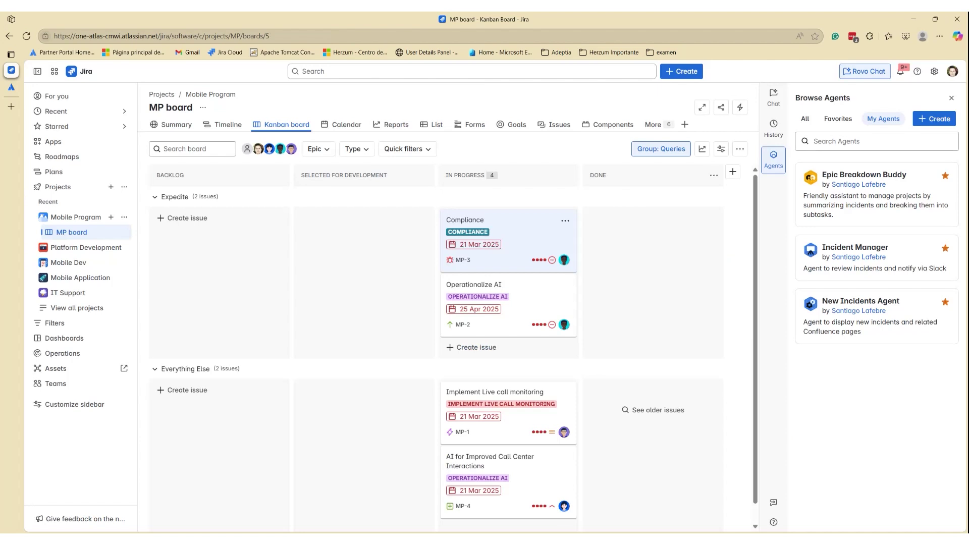